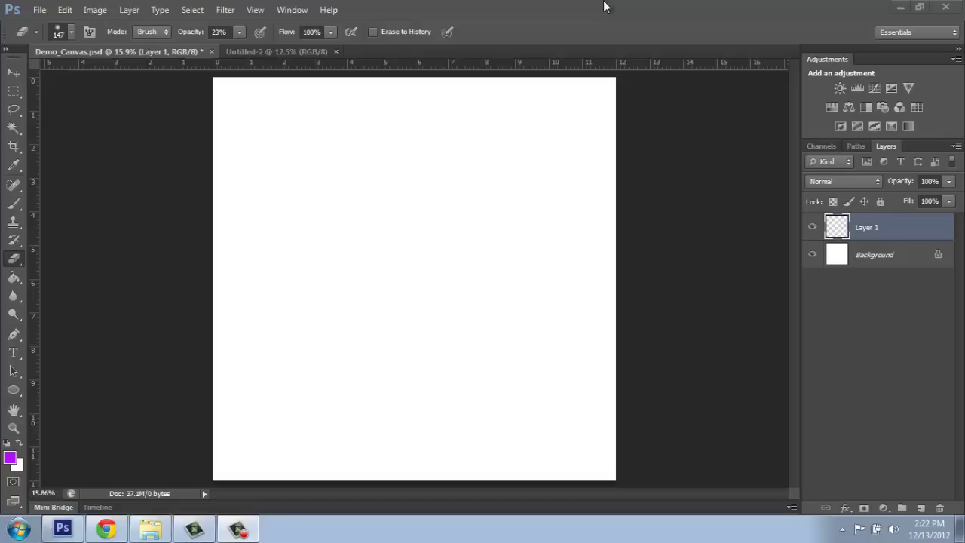
- Show the Swatches panel and then the Color panel from the Window menu
left_click(292, 10)
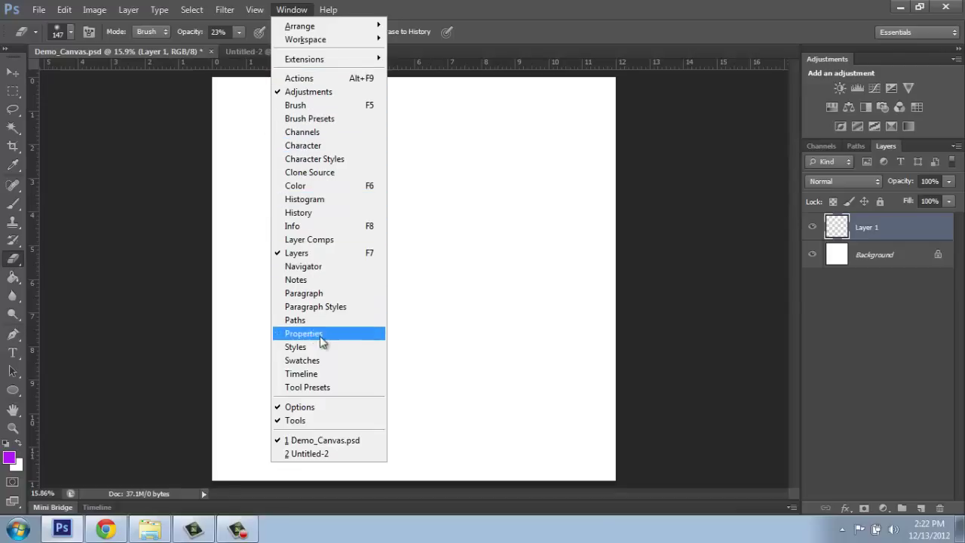
left_click(322, 364)
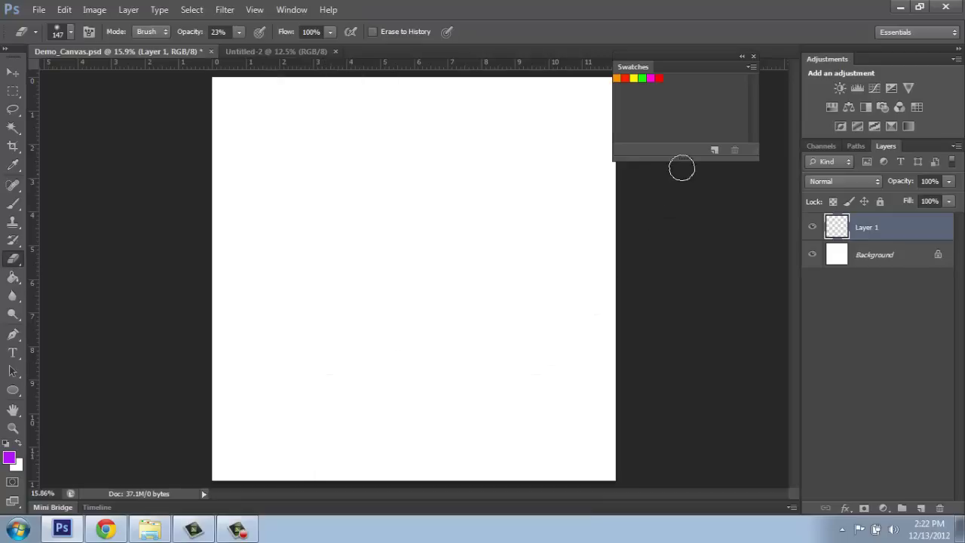
left_click(281, 11)
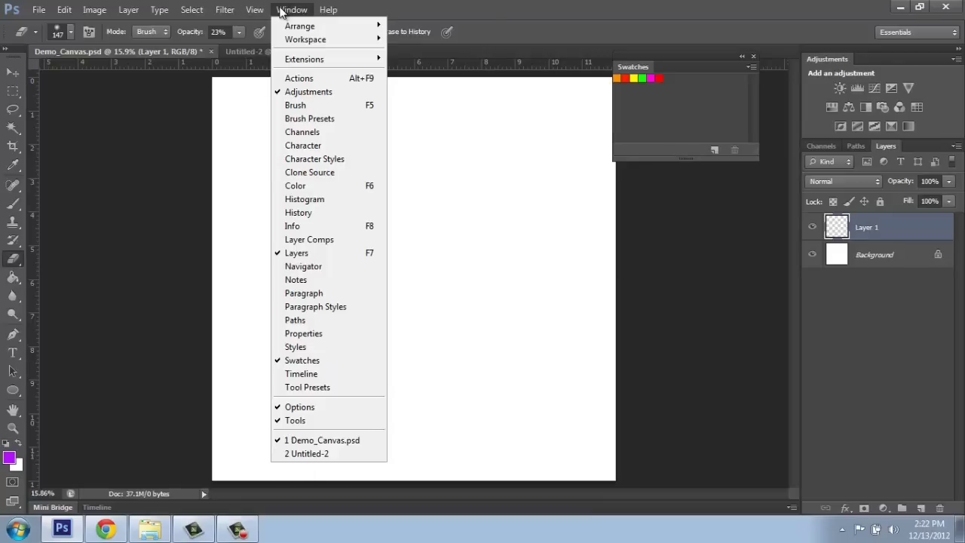
left_click(294, 186)
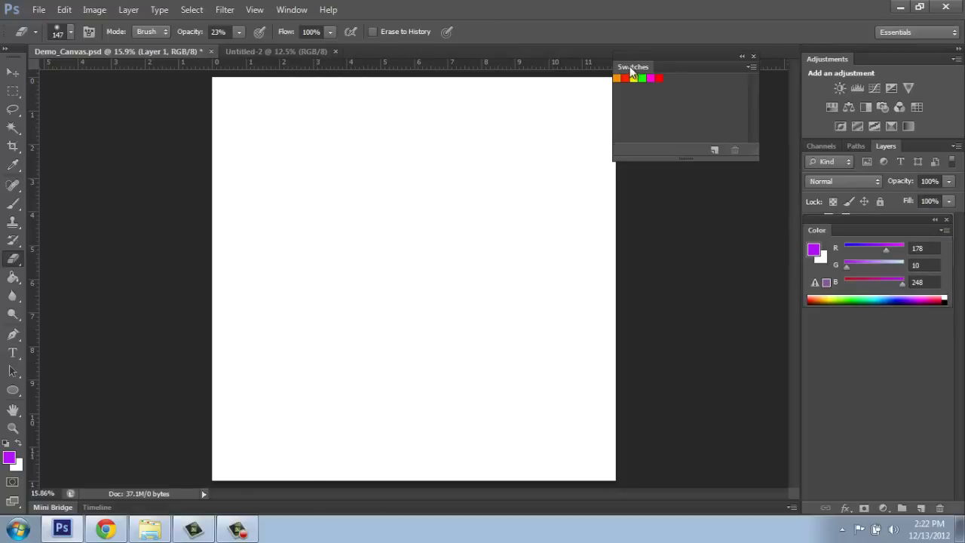
- Combine Swatches and Color into one tabbed dock group, leaving the Swatches tab showing
left_click(752, 56)
left_click_drag(816, 231, 686, 168)
left_click_drag(637, 147, 639, 147)
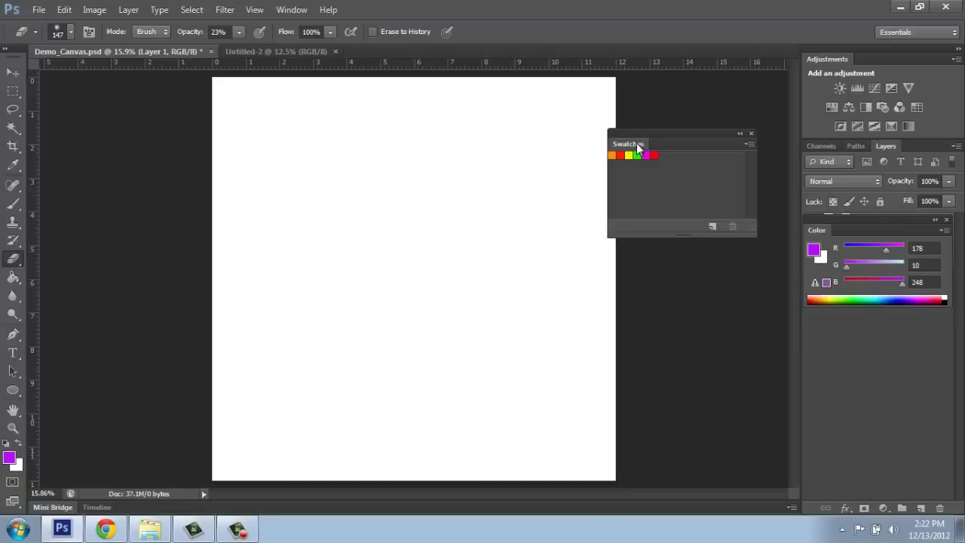
left_click(752, 132)
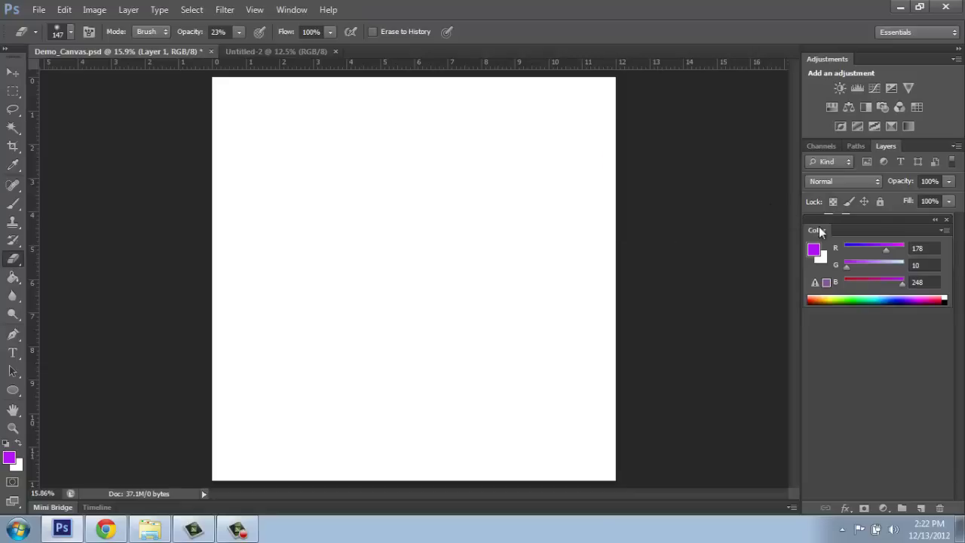
left_click_drag(819, 231, 831, 235)
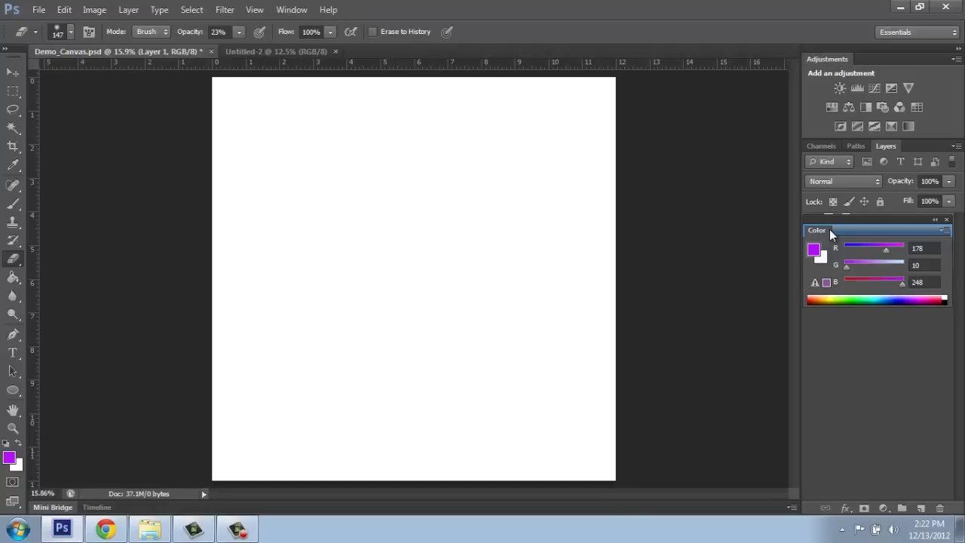
left_click_drag(829, 230, 830, 229)
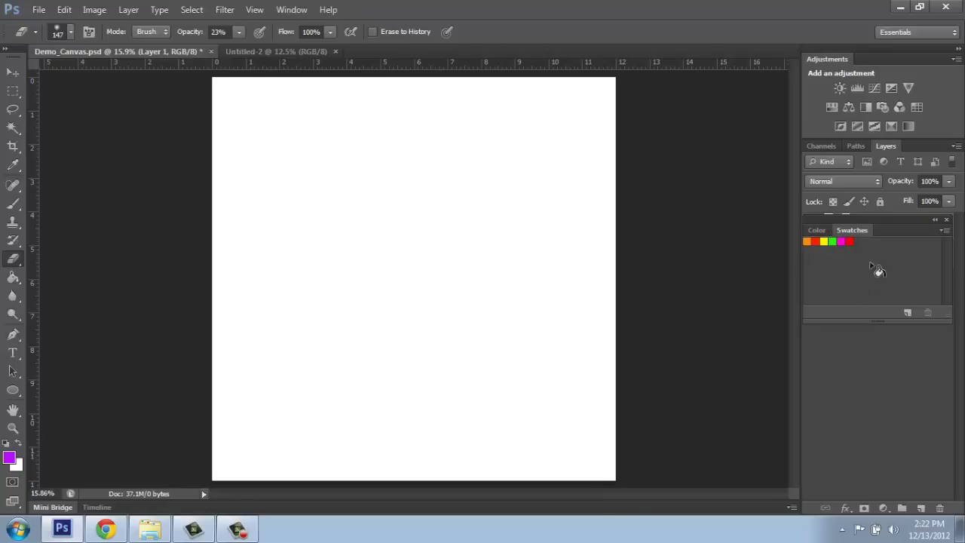
left_click(815, 230)
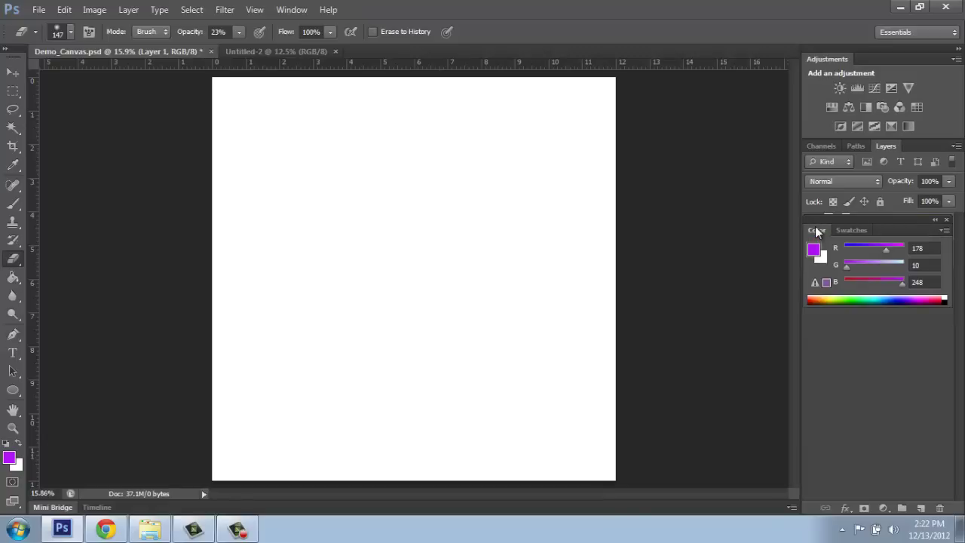
left_click(846, 230)
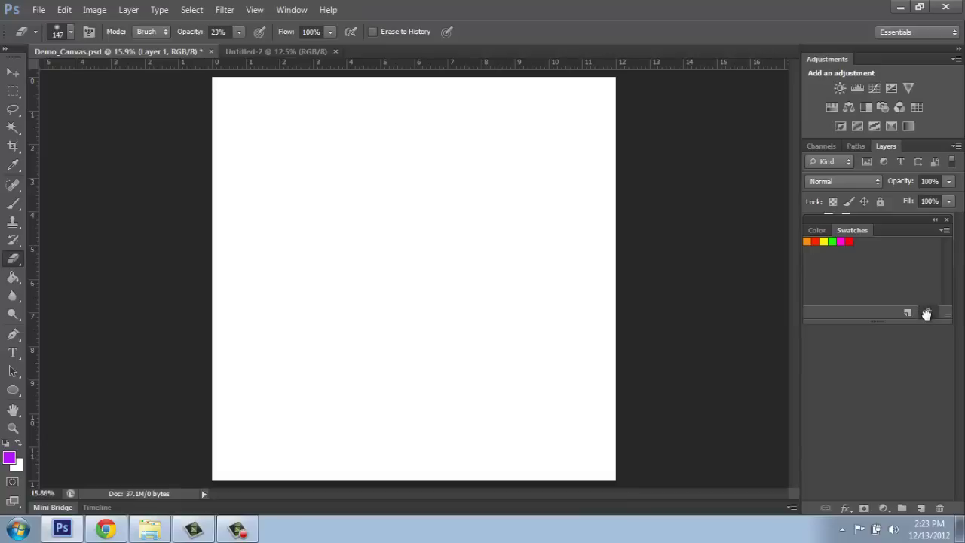
- Delete the last red, green, yellow, red and orange swatches by dropping them on the trash
left_click_drag(927, 313, 927, 314)
left_click_drag(835, 240, 927, 312)
left_click_drag(825, 240, 928, 313)
left_click_drag(815, 241, 928, 312)
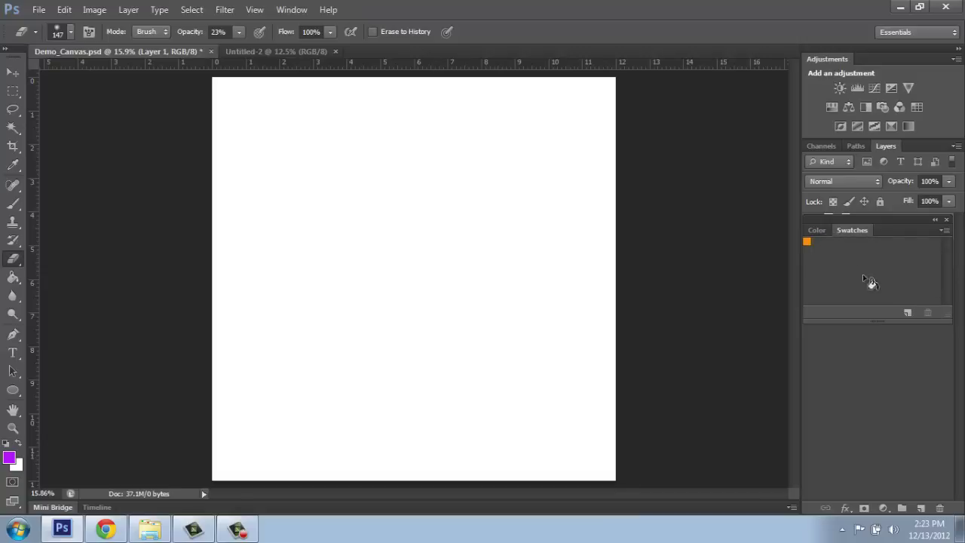
left_click_drag(809, 237, 928, 312)
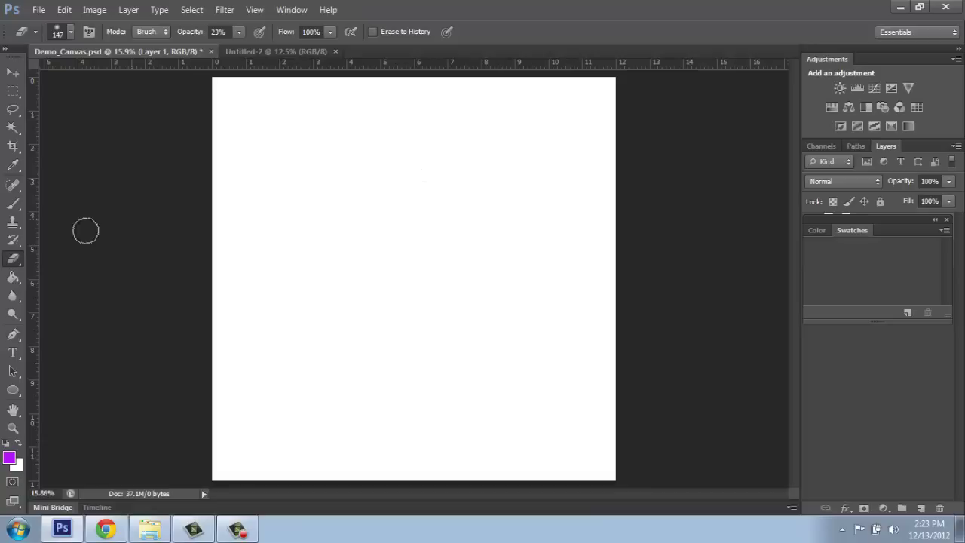
- Paint a test purple stroke with the Brush tool, then undo it
left_click(14, 204)
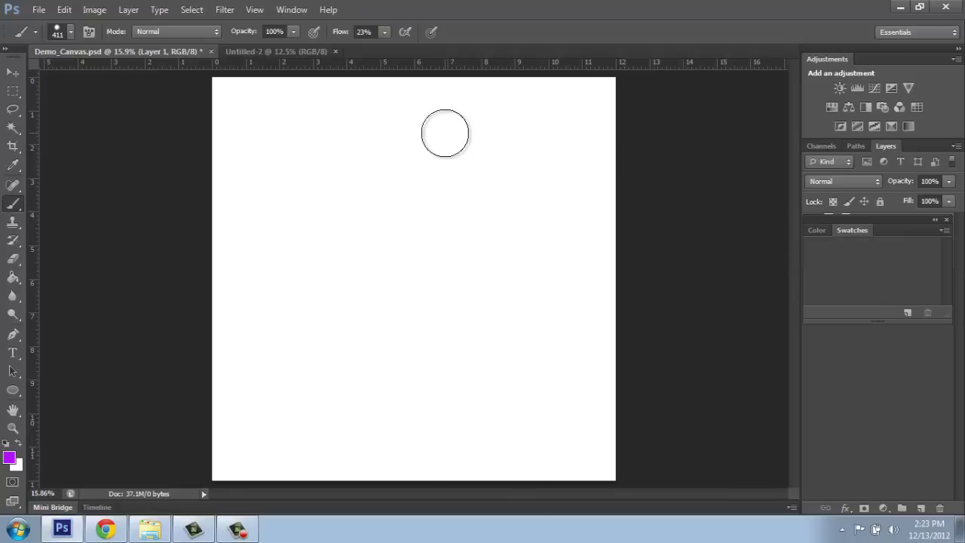
left_click_drag(444, 134, 398, 192)
left_click_drag(271, 246, 365, 317)
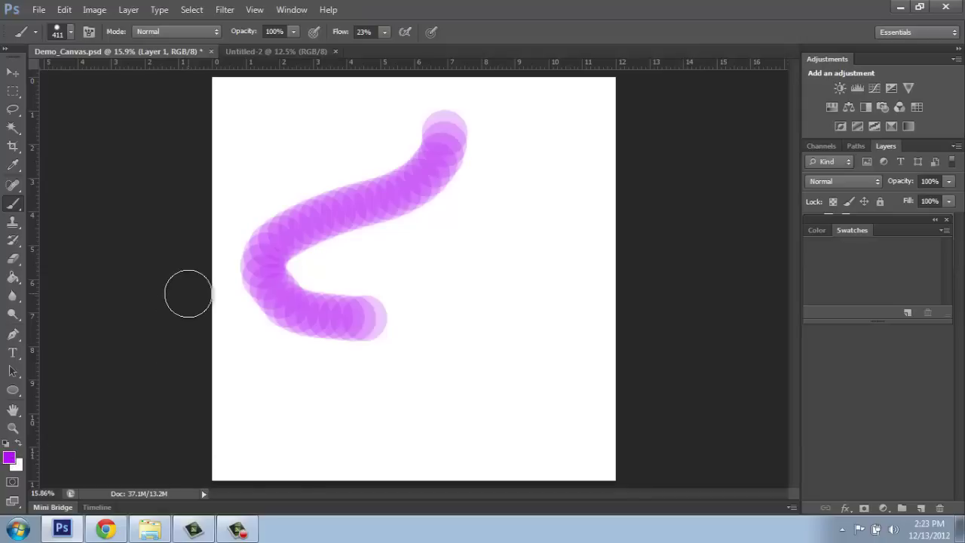
key("ctrl+z")
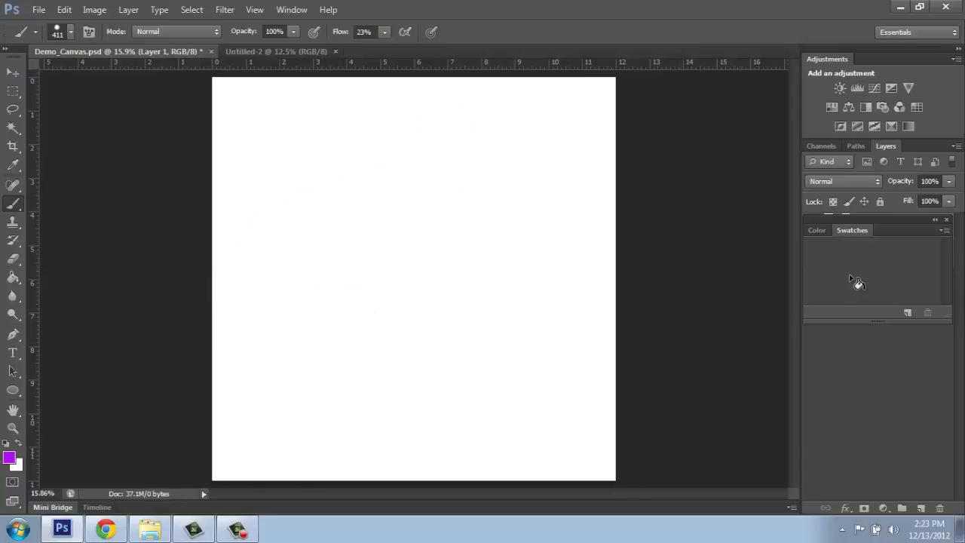
- Undock the combined Color/Swatches group into a floating panel
left_click(816, 230)
left_click_drag(644, 81, 644, 81)
left_click_drag(819, 232, 645, 87)
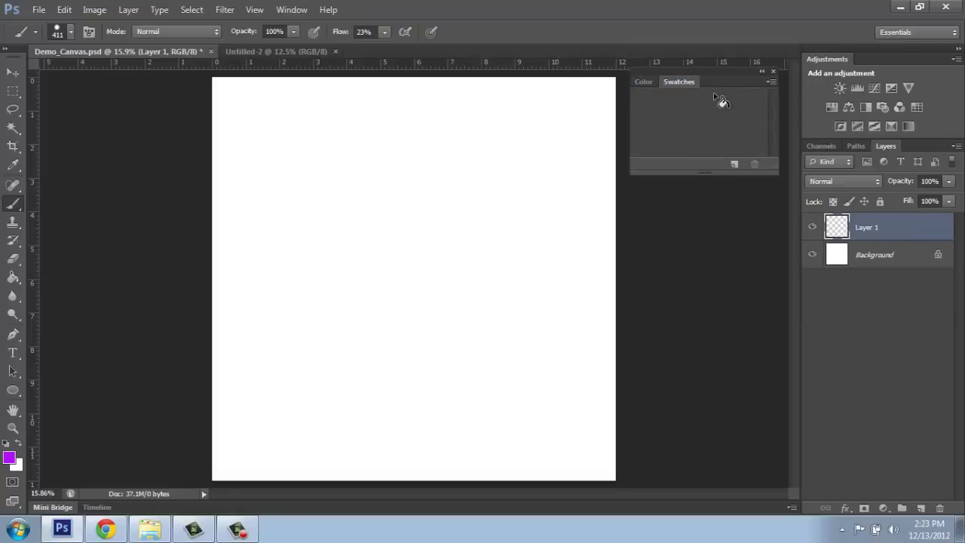
- Open the Foreground Color Picker showing purple b20af8 and move it aside
left_click(10, 458)
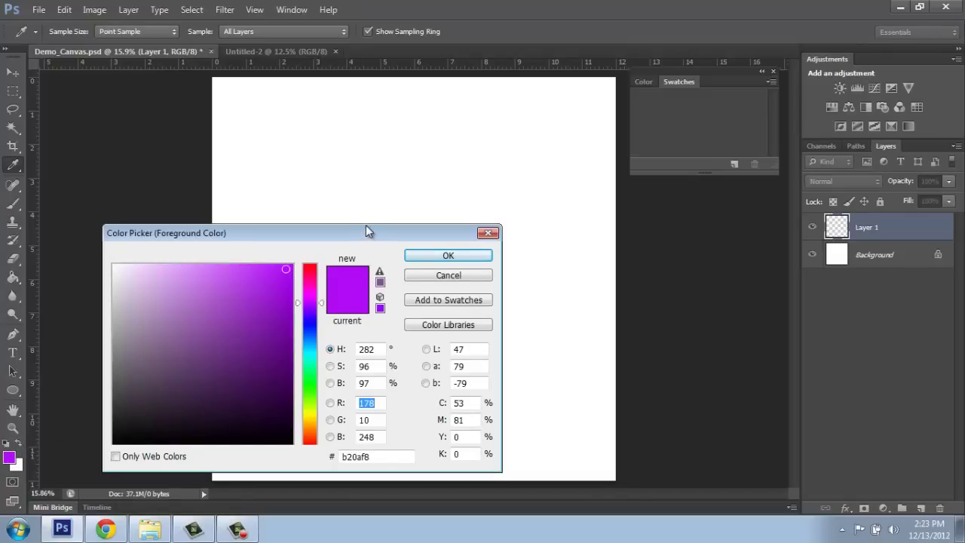
left_click_drag(369, 233, 483, 117)
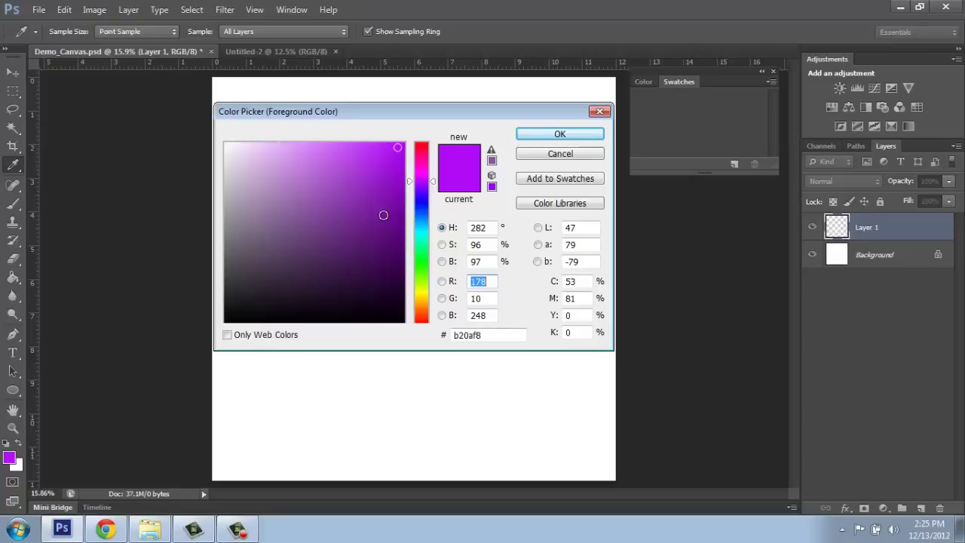
- Choose a less saturated, deep purple 43075c (R 67, G 7, B 92) as the new colour
left_click(386, 221)
left_click_drag(387, 220, 267, 222)
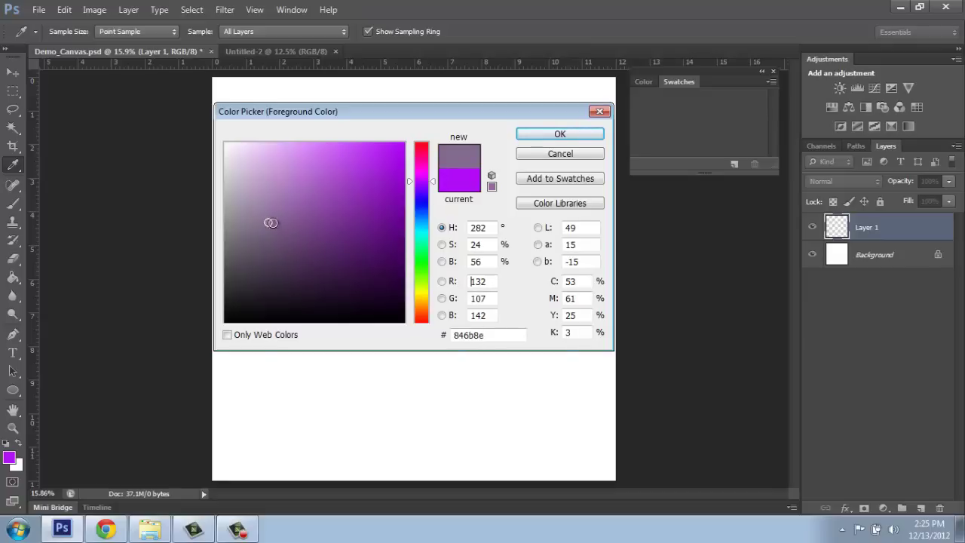
mouse_move(393, 181)
left_mouse_down()
mouse_move(390, 288)
mouse_move(390, 258)
left_mouse_up()
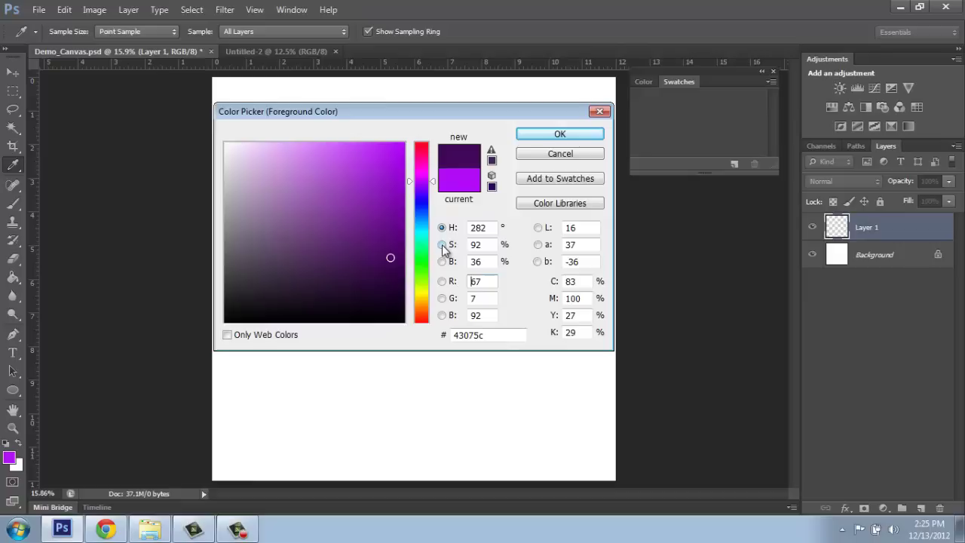
- Switch the picker to saturation mode at 100% and settle on vivid blue 0042fe
left_click(442, 245)
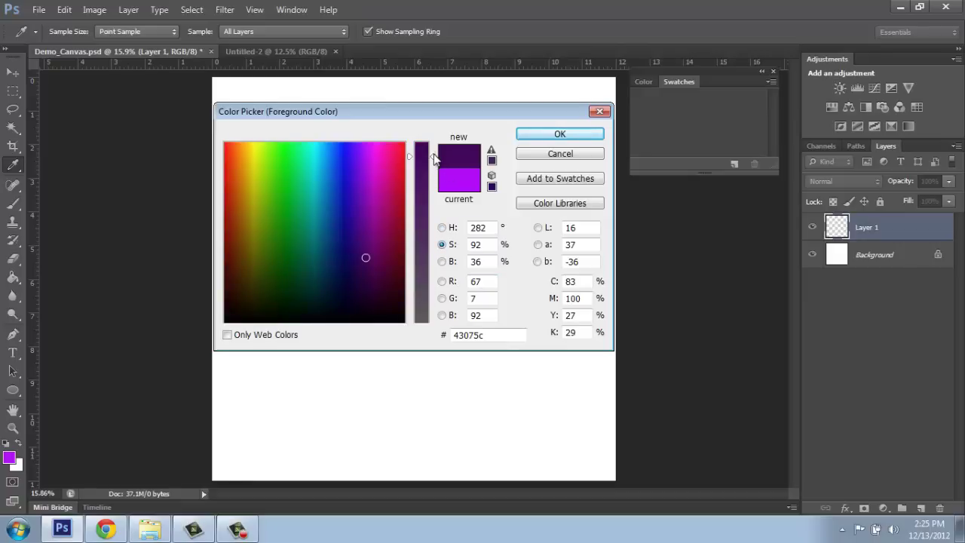
left_click_drag(436, 156, 436, 143)
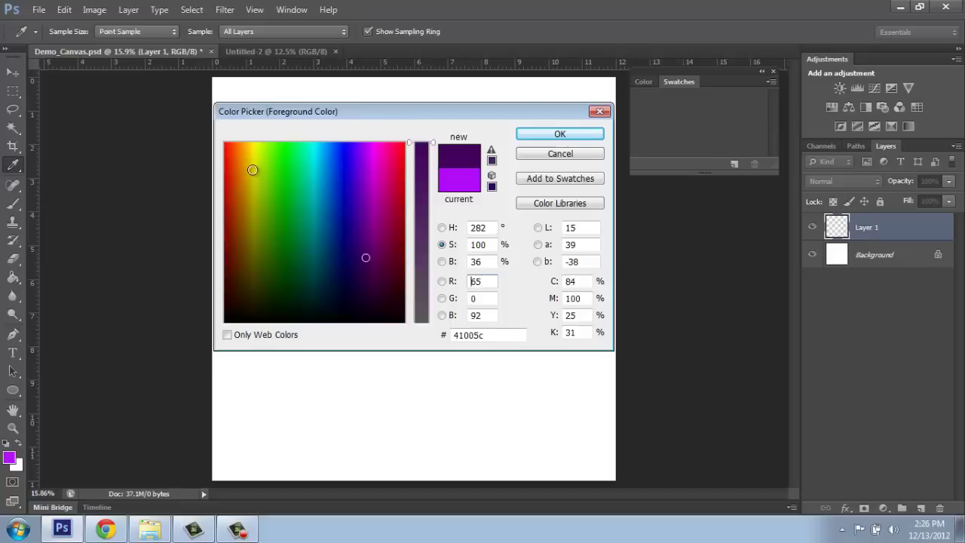
left_click(258, 149)
mouse_move(258, 149)
left_mouse_down()
mouse_move(261, 135)
mouse_move(244, 133)
mouse_move(334, 138)
mouse_move(324, 143)
left_mouse_up()
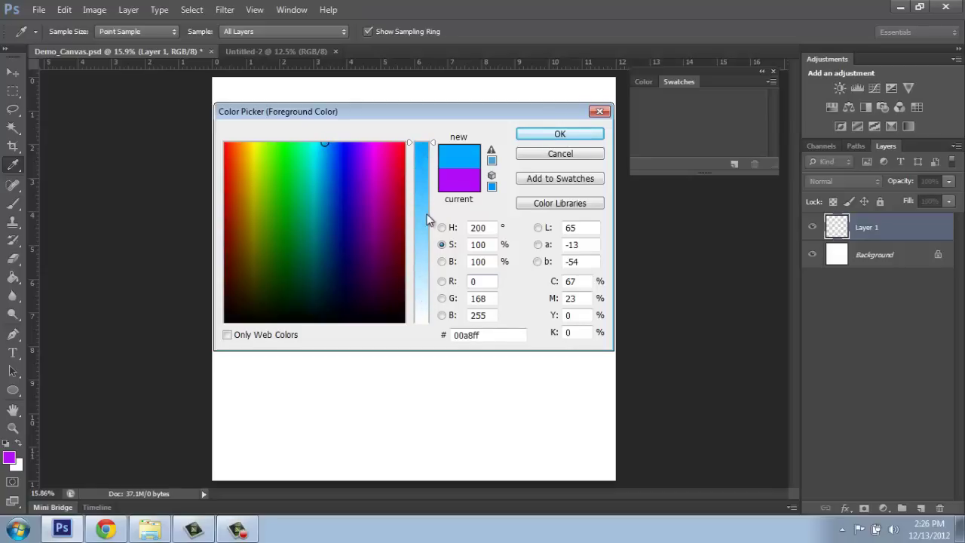
left_click_drag(431, 143, 437, 278)
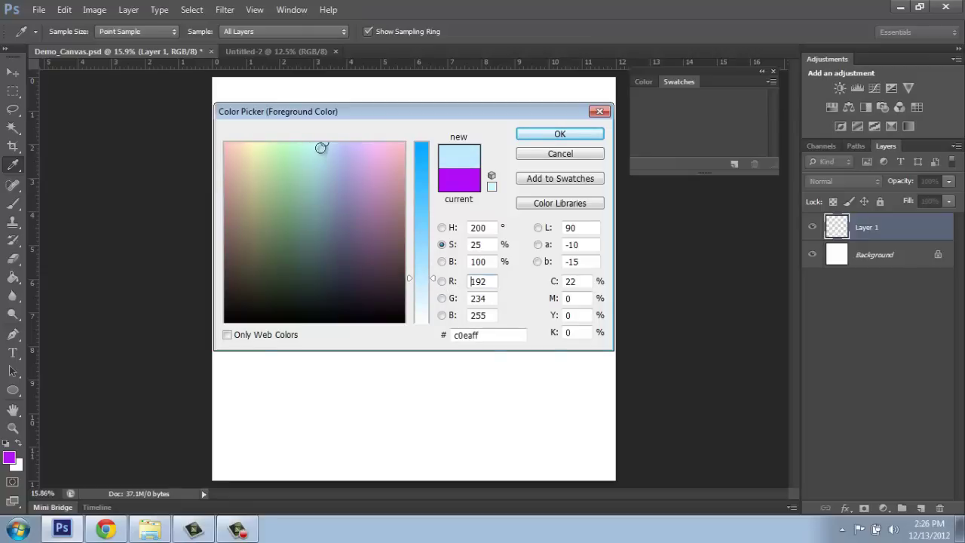
mouse_move(319, 148)
left_mouse_down()
mouse_move(329, 270)
mouse_move(337, 144)
left_mouse_up()
left_click_drag(432, 278, 437, 146)
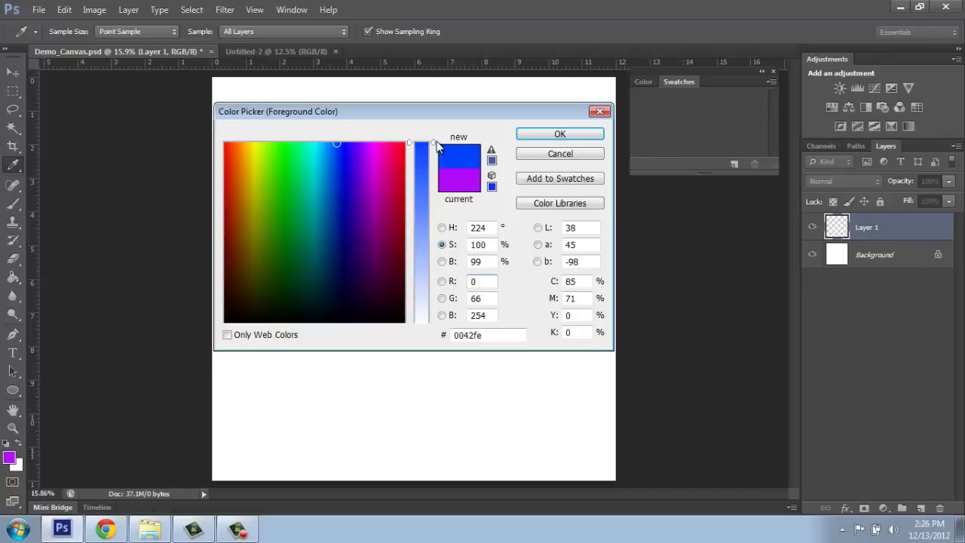
- Try brightness and hue layouts in the picker, shifting the new colour to green 48cf3a
left_click(442, 263)
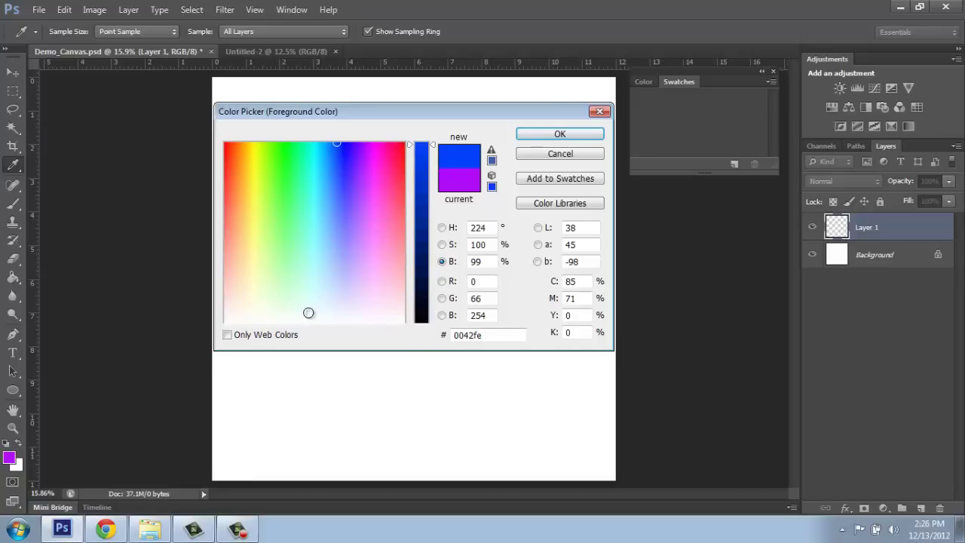
mouse_move(322, 166)
left_mouse_down()
mouse_move(330, 207)
mouse_move(322, 144)
left_mouse_up()
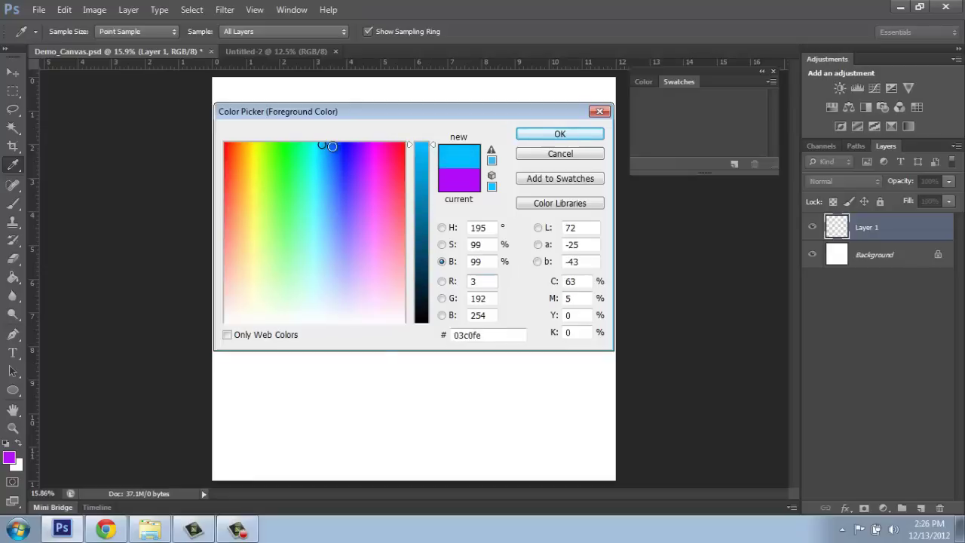
left_click(442, 229)
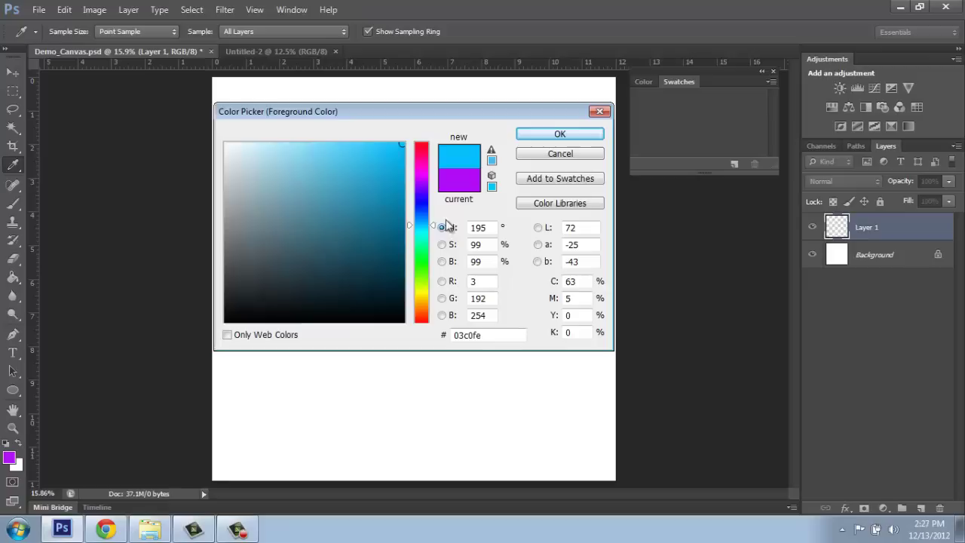
left_click(354, 176)
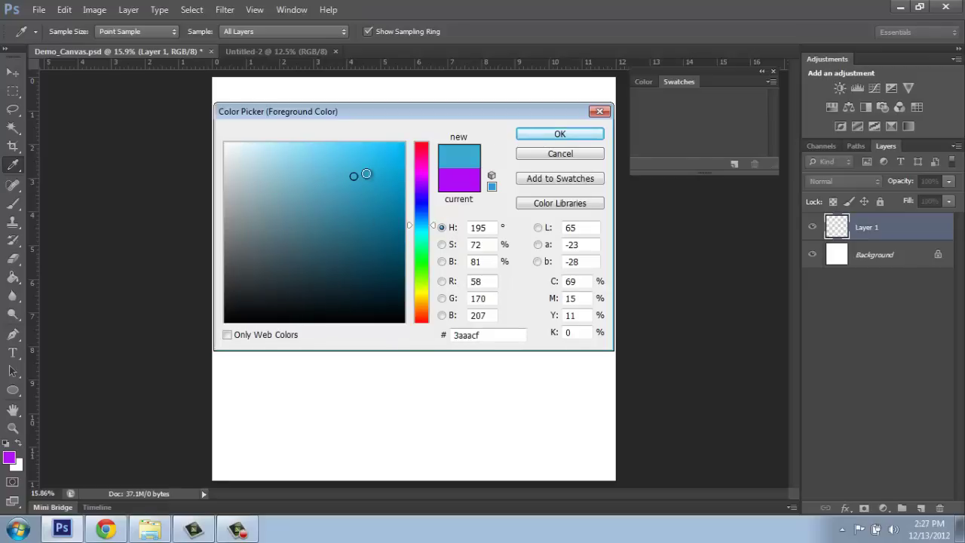
left_click_drag(437, 223, 445, 272)
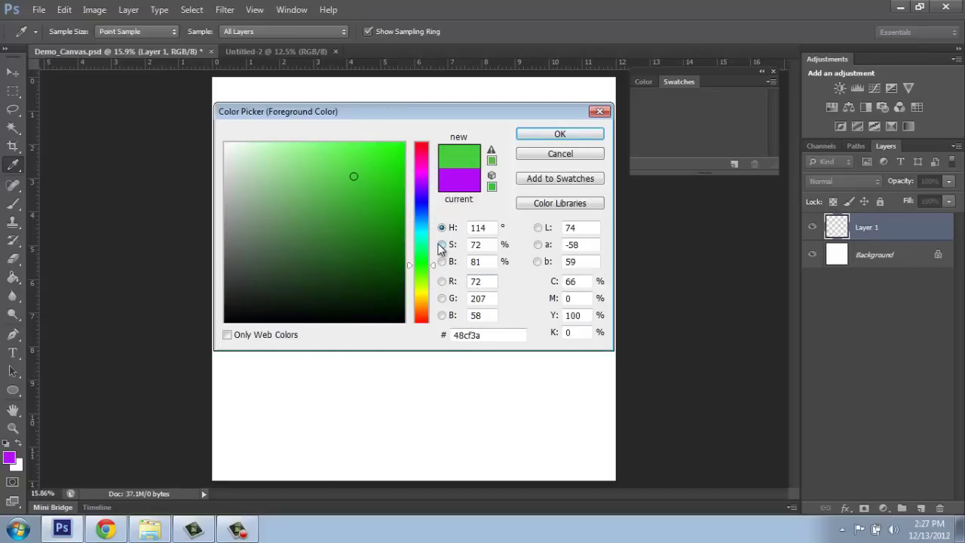
- Cycle the picker through S, B, H, R, G, B, L, a and b layouts, ending on L
left_click(441, 246)
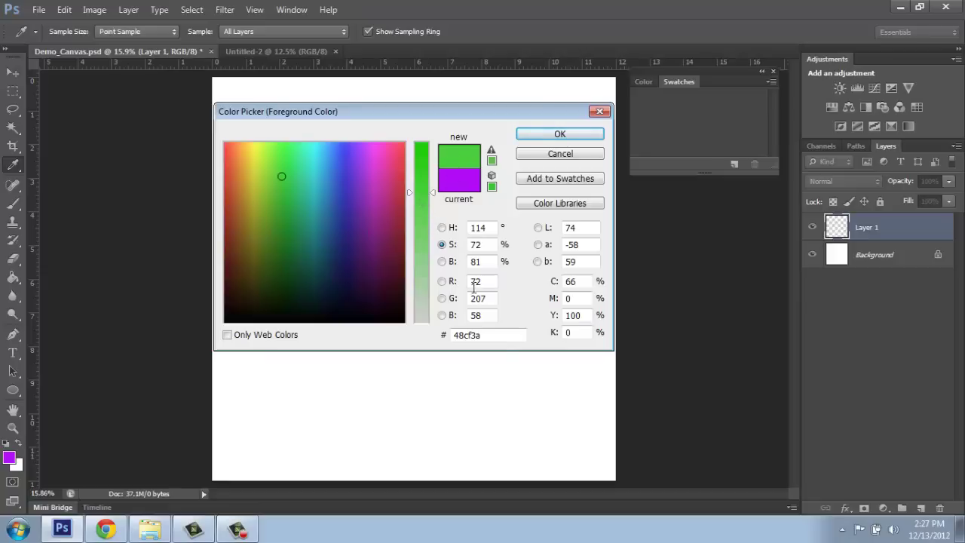
left_click(442, 262)
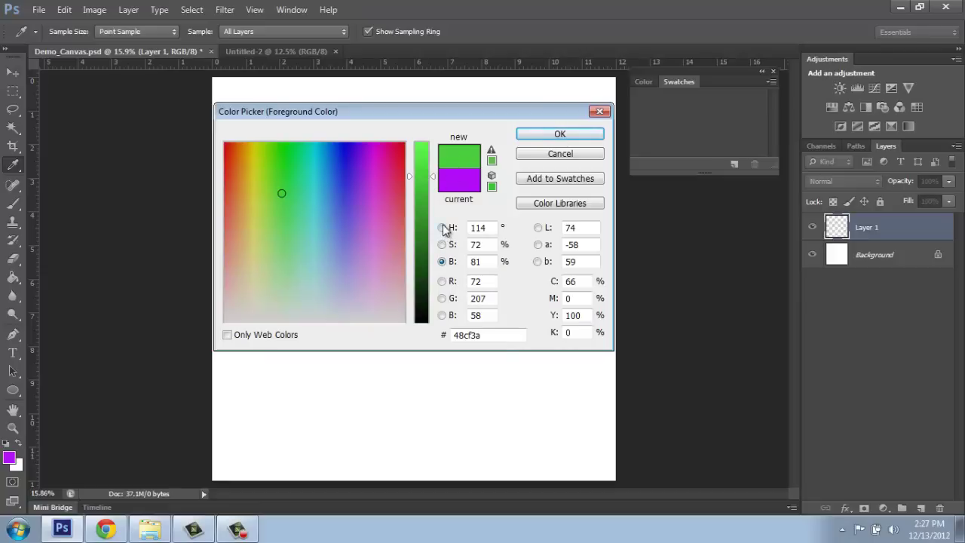
left_click(442, 228)
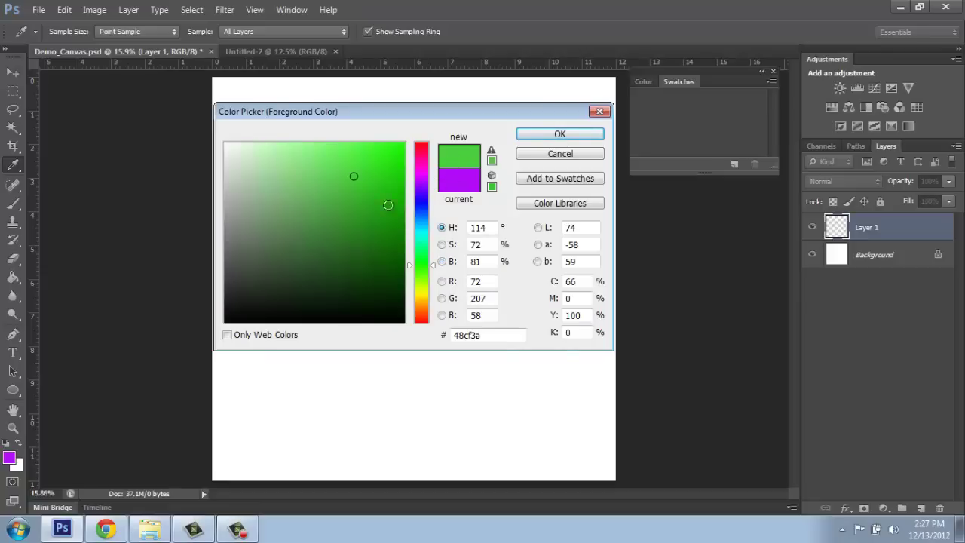
left_click(442, 281)
left_click(442, 298)
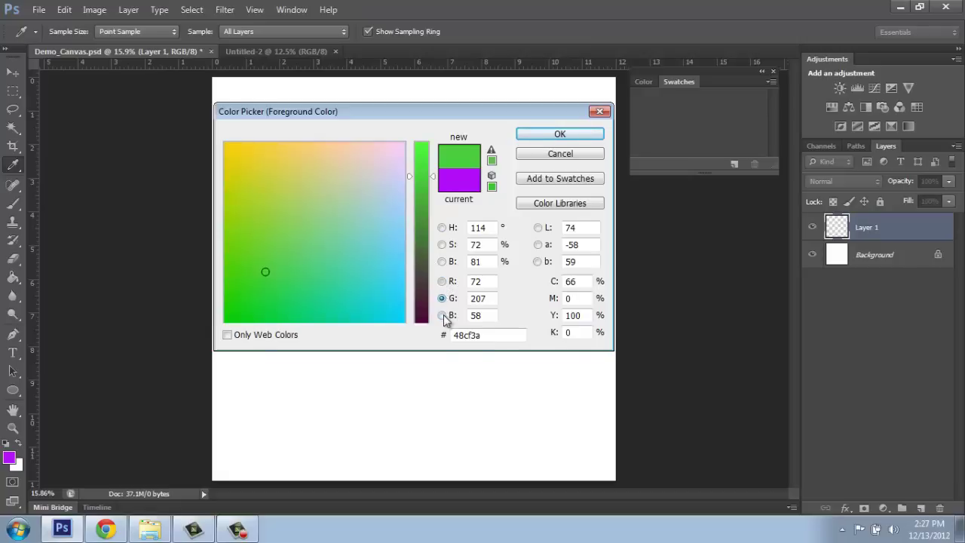
left_click(442, 316)
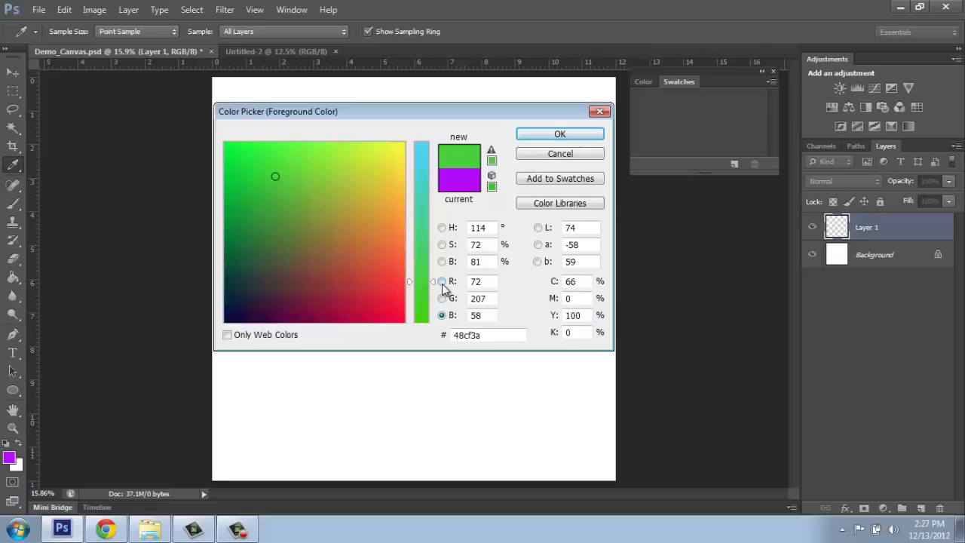
left_click(443, 286)
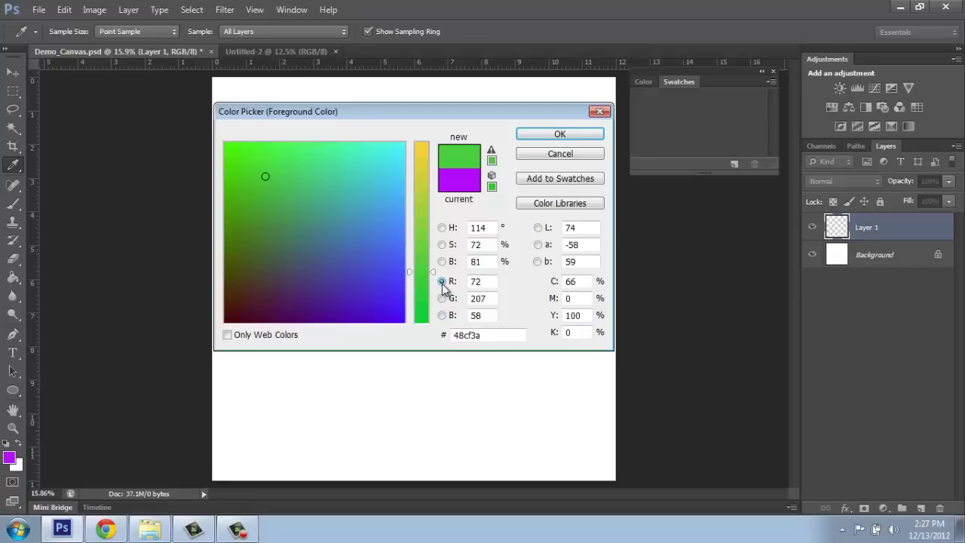
left_click(537, 228)
left_click(538, 244)
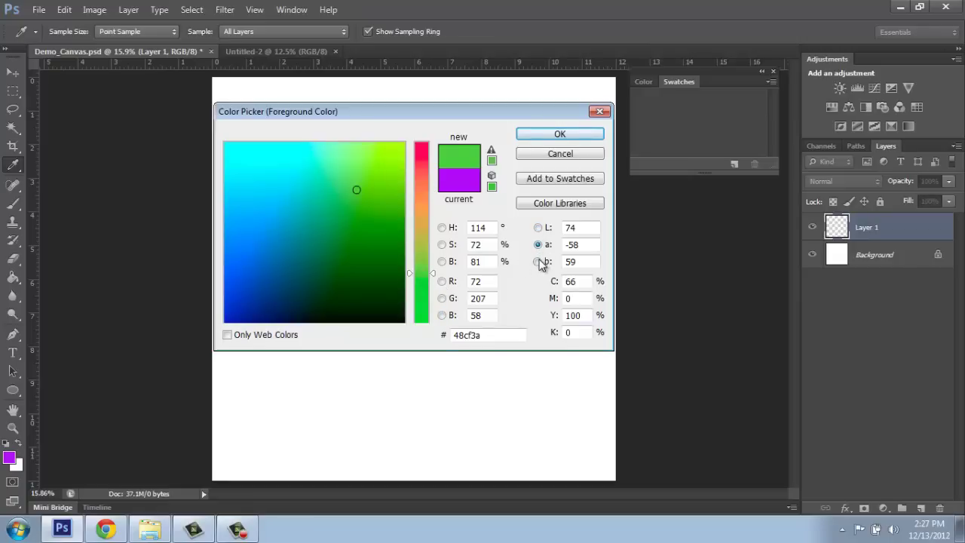
left_click(538, 262)
left_click(539, 229)
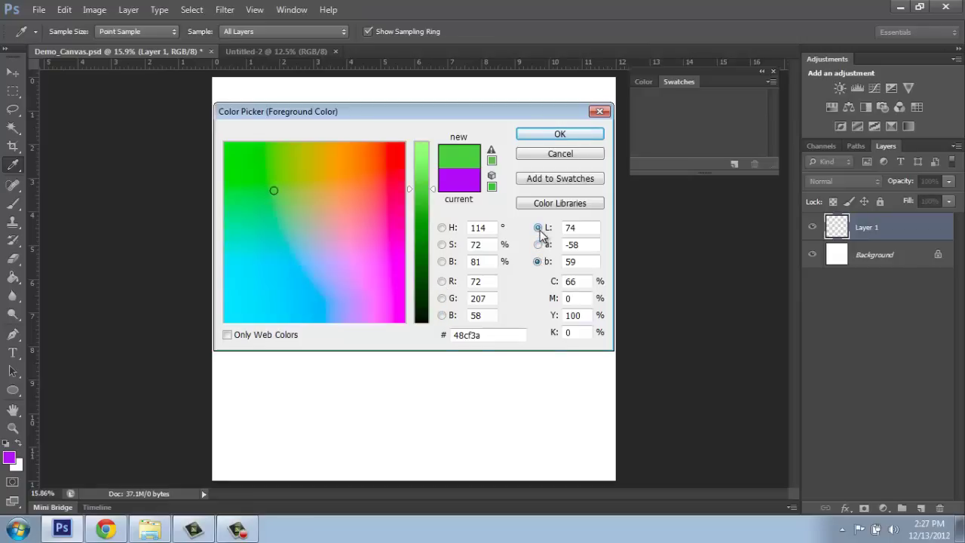
- Return the picker to the H layout with green 48cf3a, then select the B value field
left_click(442, 228)
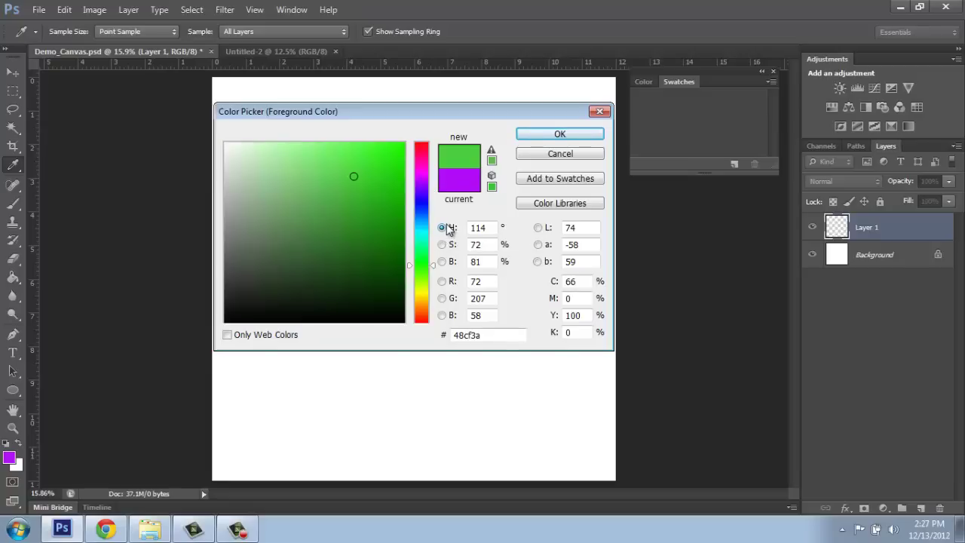
left_click(489, 260)
- Set the foreground colour to HKS 43 K blue (005aaa) from the HKS K Process colour book
left_click(560, 202)
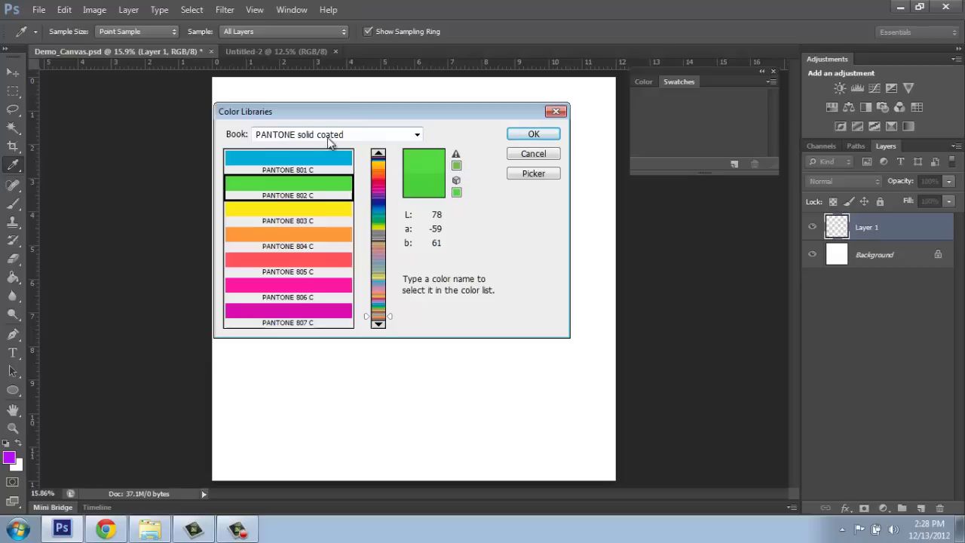
left_click(417, 136)
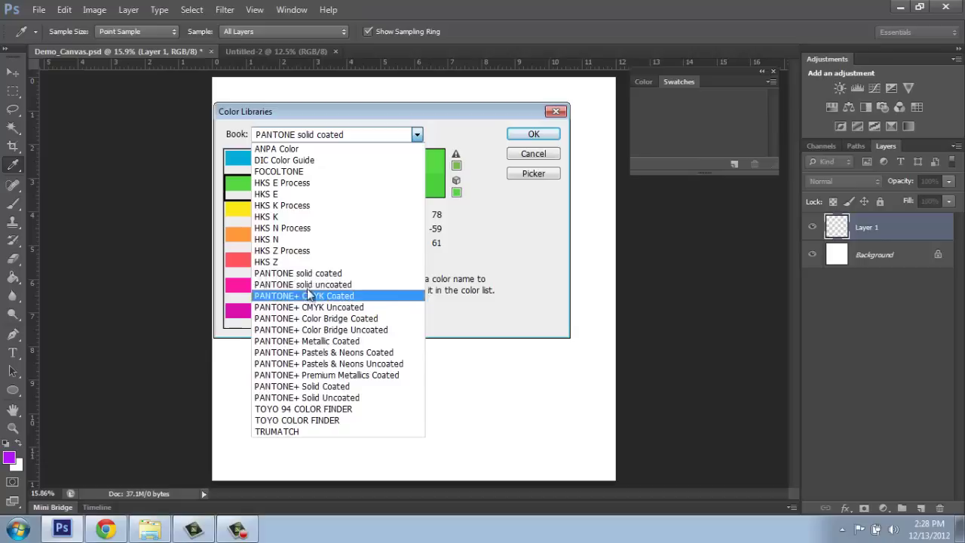
left_click(327, 205)
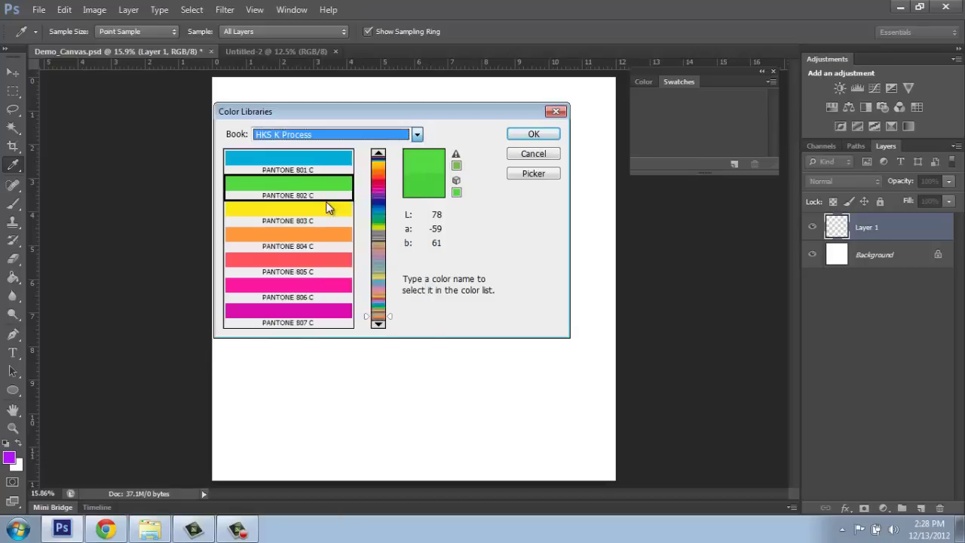
left_click(383, 195)
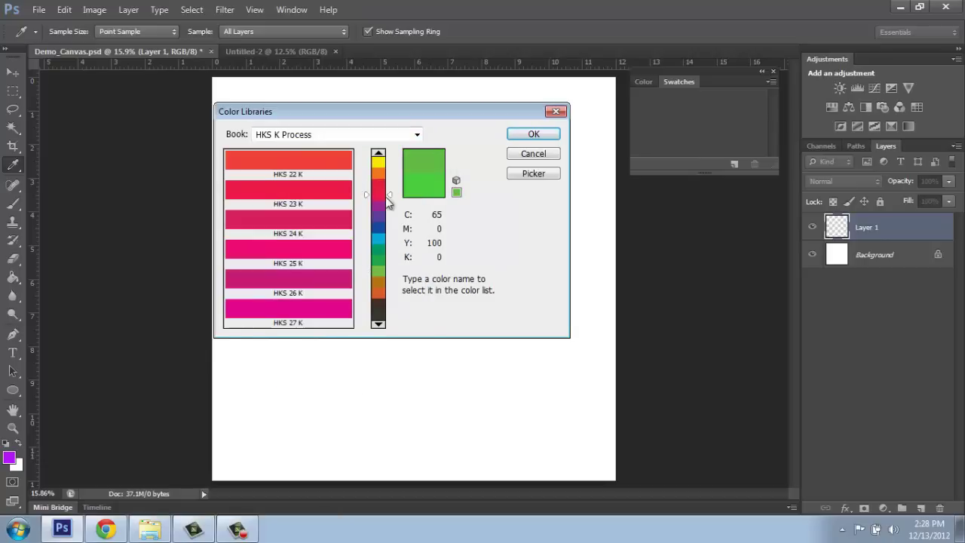
left_click_drag(381, 211, 383, 227)
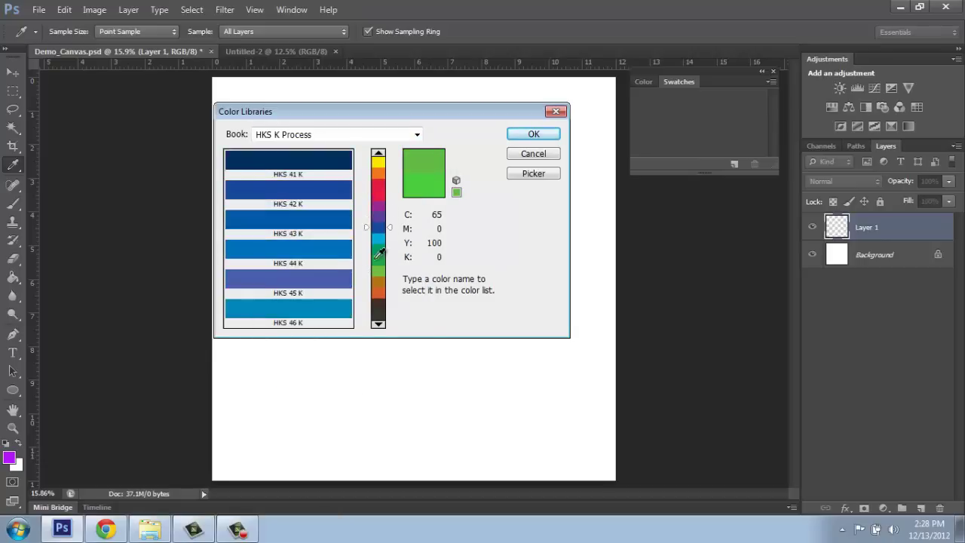
left_click(318, 251)
left_click(327, 217)
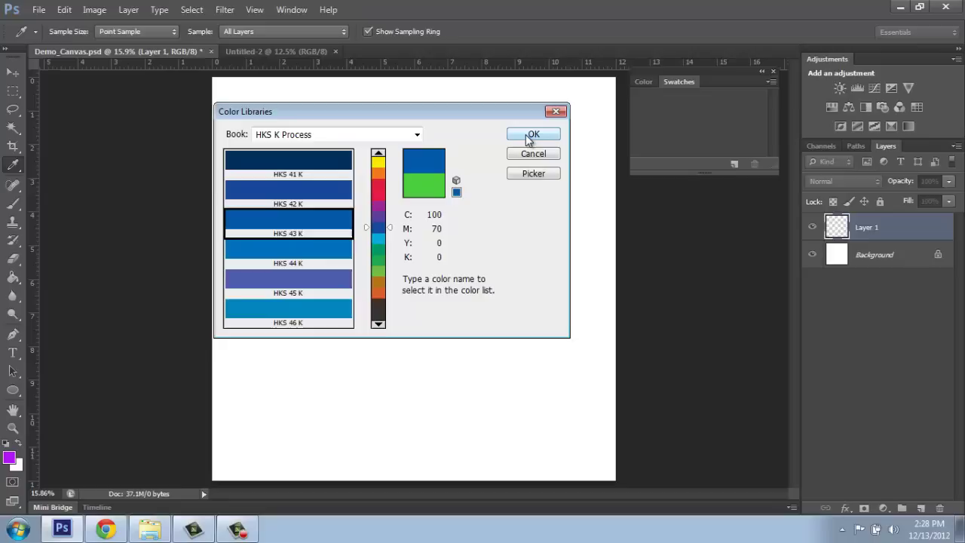
left_click(518, 174)
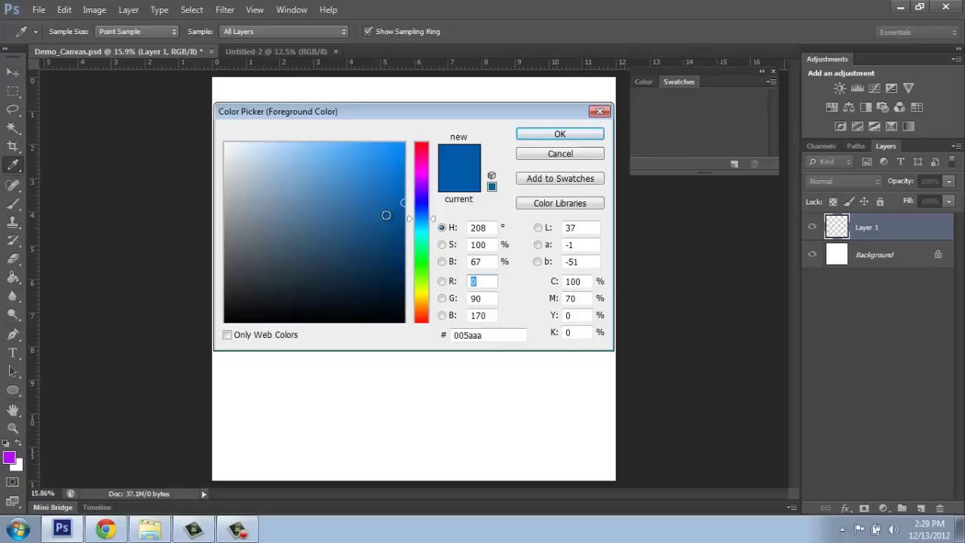
left_click(522, 136)
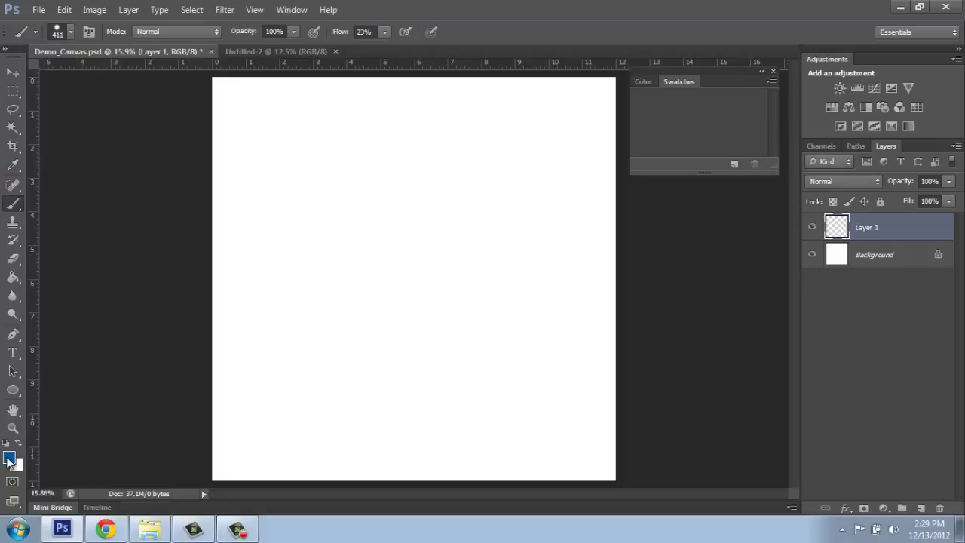
- Paint a soft 23%-flow blue loop on Layer 1, then a solid triangular stroke at 100% flow
left_click(274, 141)
mouse_move(298, 168)
left_mouse_down()
mouse_move(410, 344)
mouse_move(412, 292)
mouse_move(451, 160)
mouse_move(338, 223)
mouse_move(306, 303)
left_mouse_up()
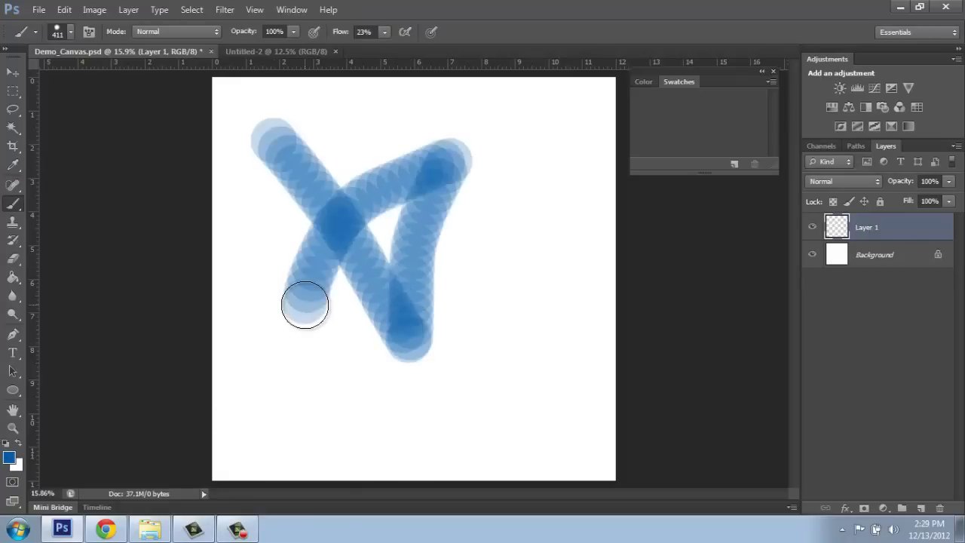
left_click(383, 31)
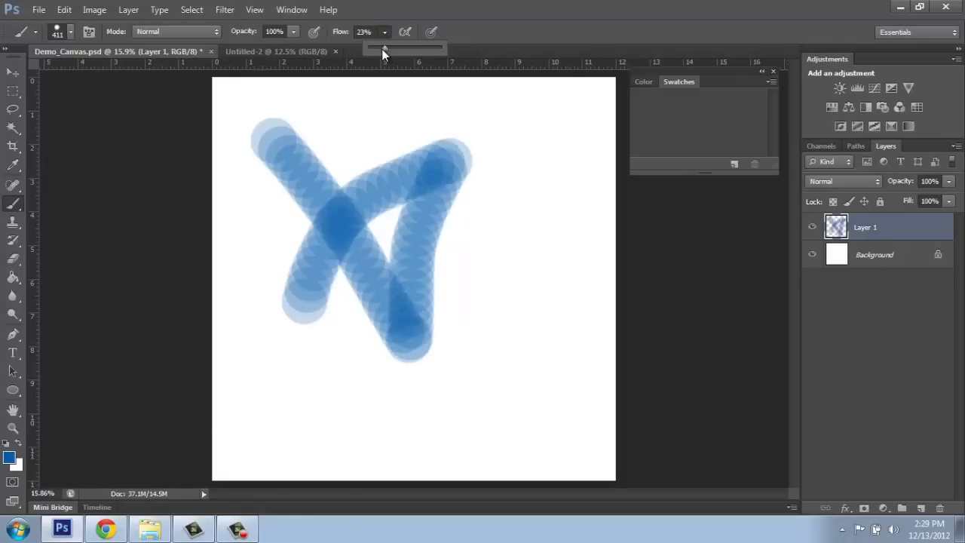
left_click_drag(382, 48, 441, 46)
mouse_move(411, 117)
left_mouse_down()
mouse_move(511, 315)
mouse_move(291, 362)
mouse_move(367, 256)
left_mouse_up()
left_click_drag(394, 163, 390, 153)
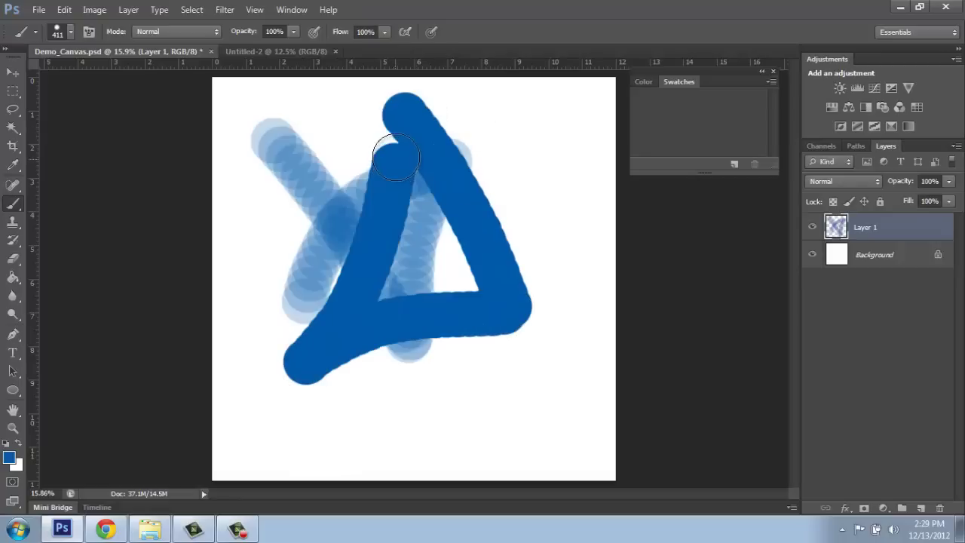